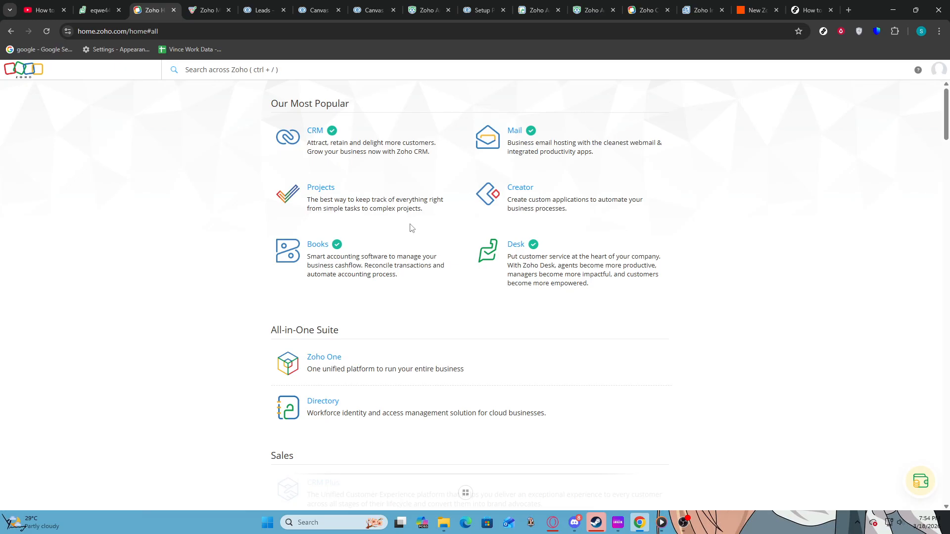
Step: Open Zoho CRM from the Zoho home page and go to its Setup page
{"action": "left_click", "coordinate": [311, 131]}
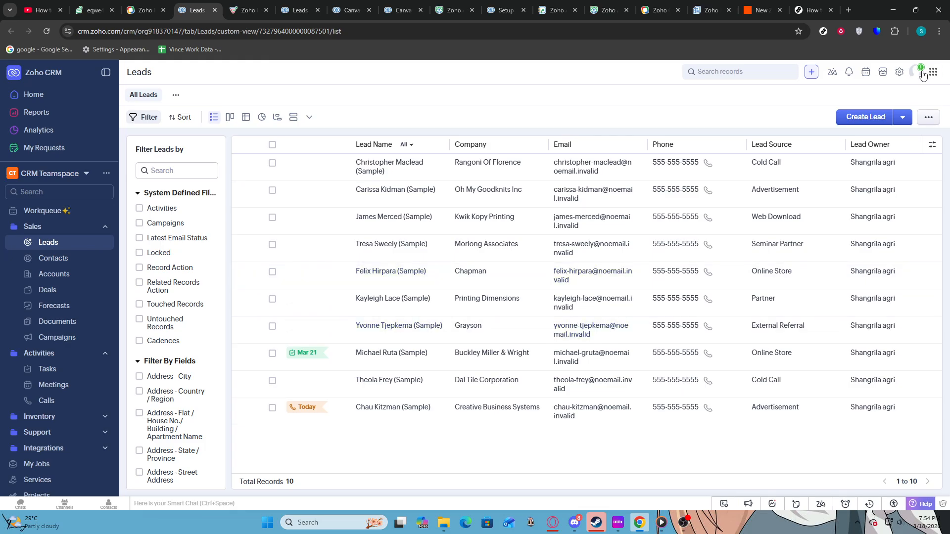
{"action": "left_click", "coordinate": [899, 73]}
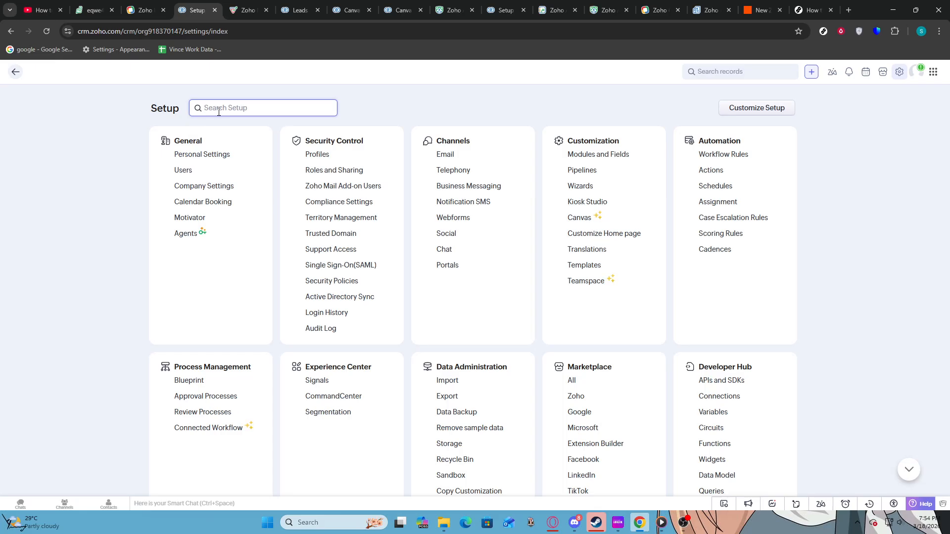
{"action": "type", "text": "rules"}
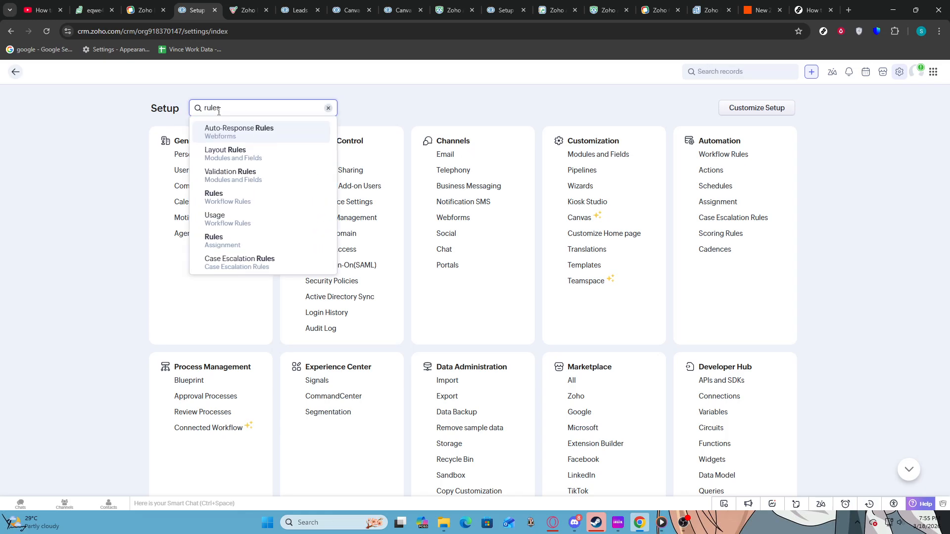
{"action": "key", "text": "Return"}
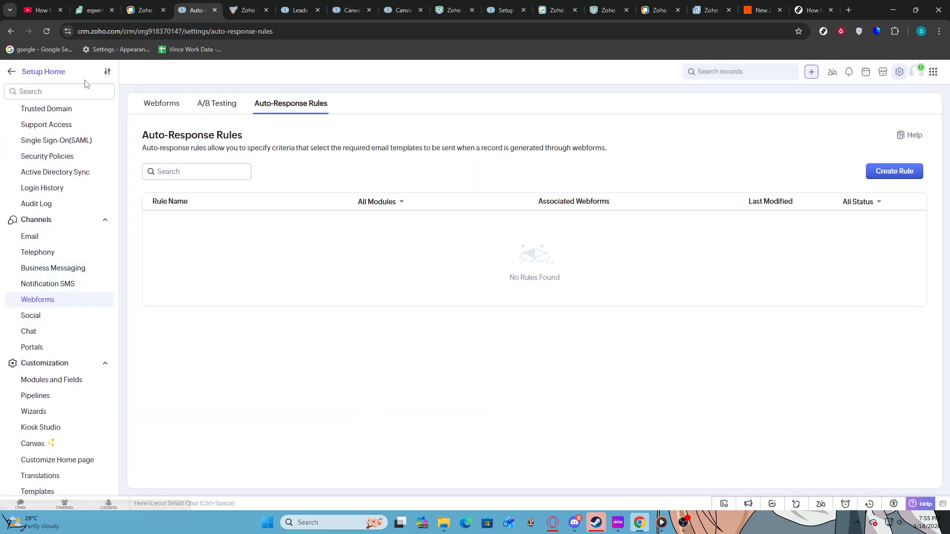
{"action": "left_click", "coordinate": [75, 88]}
{"action": "type", "text": "rules"}
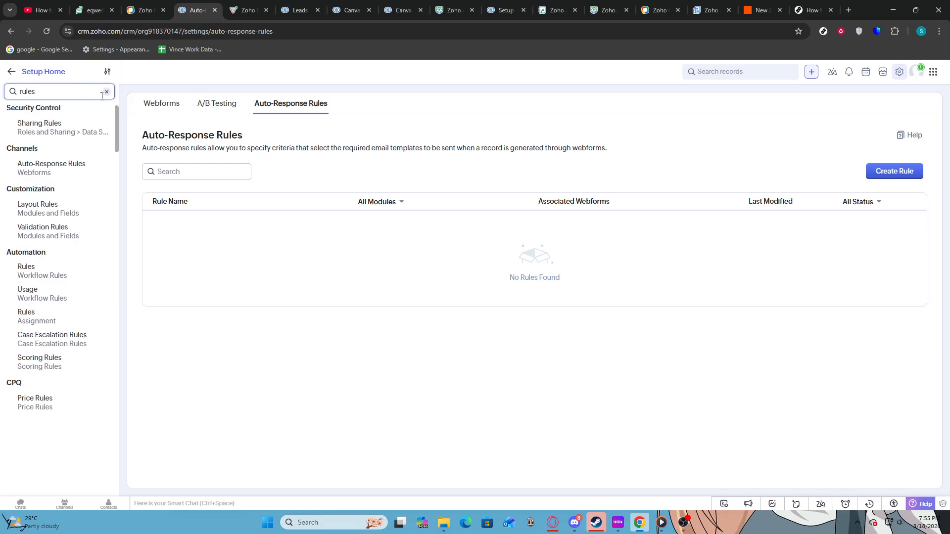
{"action": "key", "text": "alt+Left"}
Step: Search Setup for "rules" and open the rules page under Workflow Rules
{"action": "left_click", "coordinate": [203, 104]}
{"action": "type", "text": "rules"}
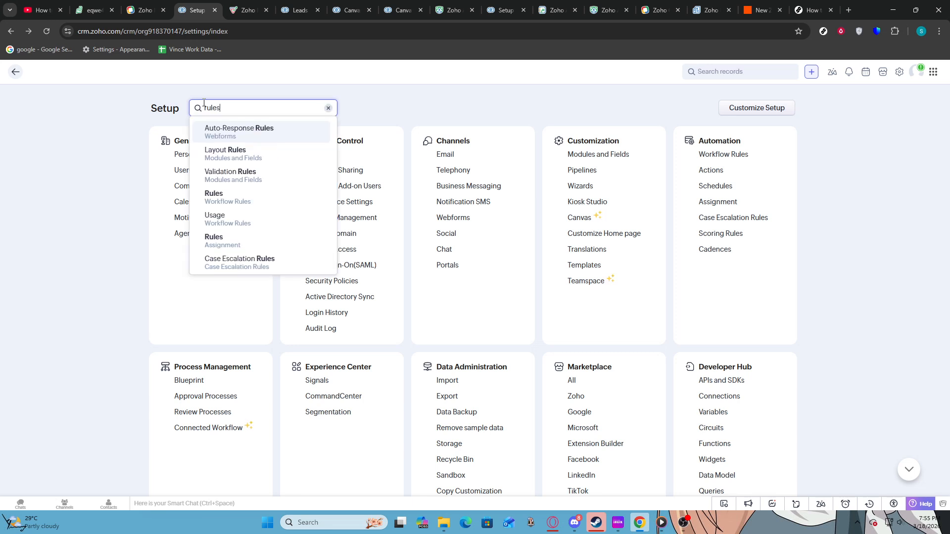
{"action": "left_click", "coordinate": [260, 203]}
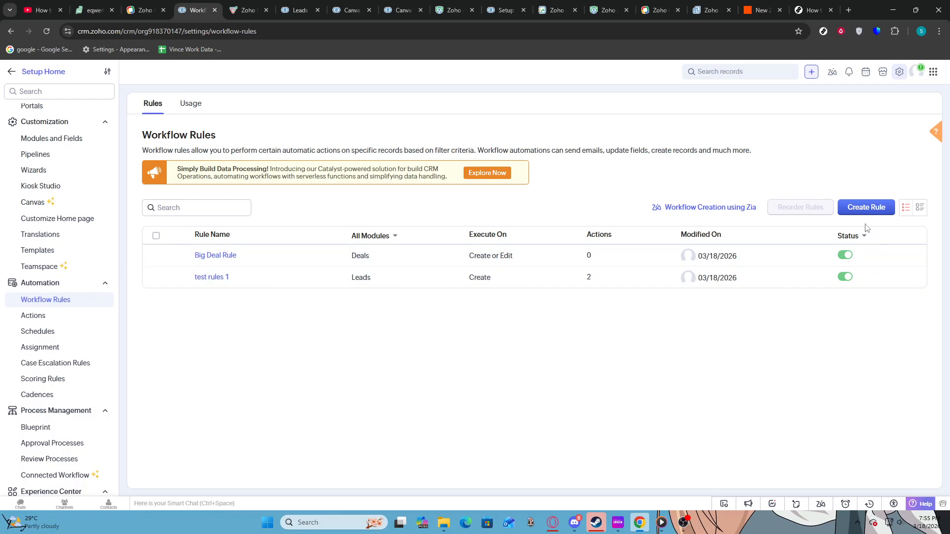
Step: Start a new workflow rule and choose Leads as its module
{"action": "left_click", "coordinate": [865, 207]}
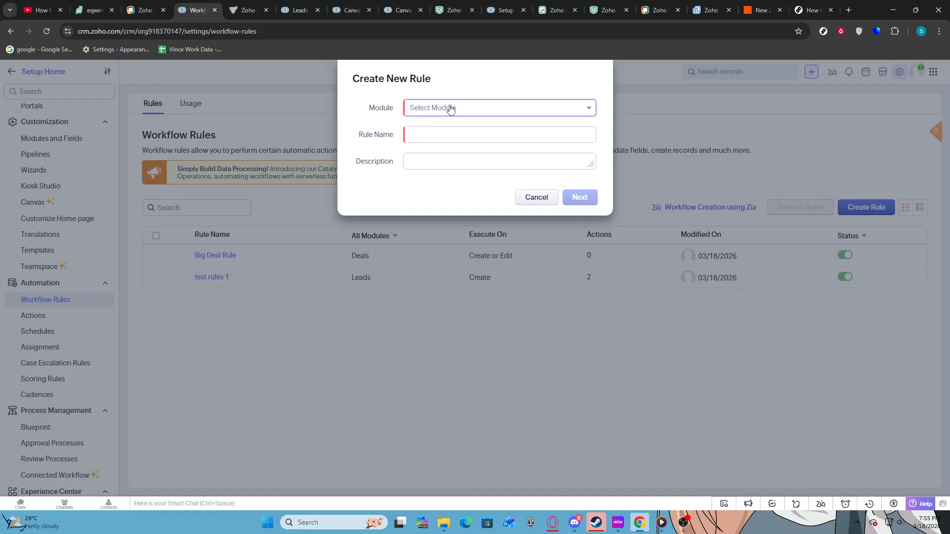
{"action": "left_click_drag", "start_coordinate": [354, 79], "coordinate": [442, 90]}
{"action": "left_click", "coordinate": [442, 91]}
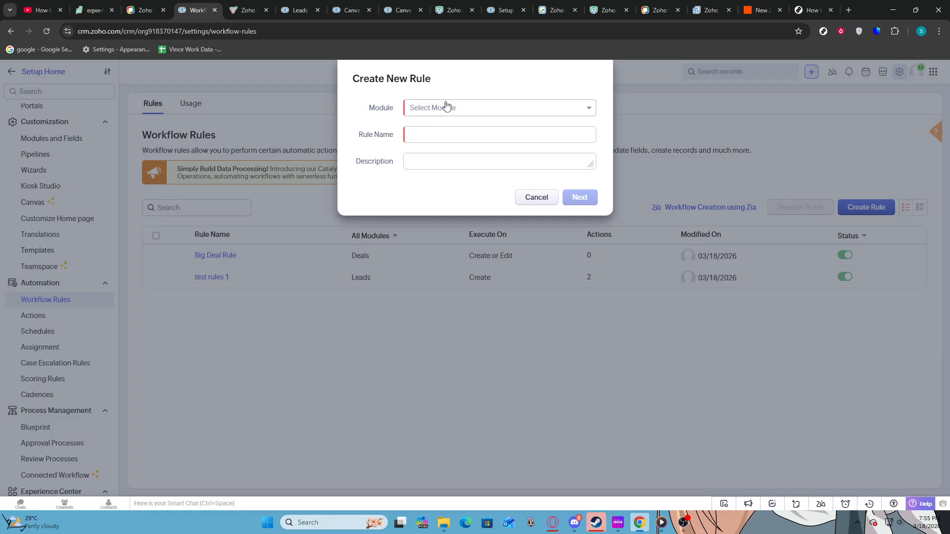
{"action": "left_click", "coordinate": [446, 106]}
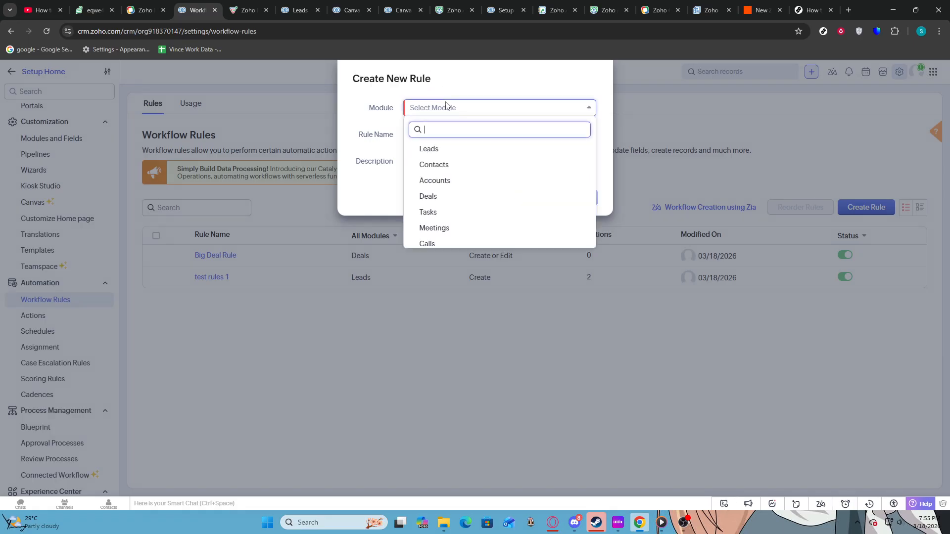
{"action": "left_click", "coordinate": [446, 105]}
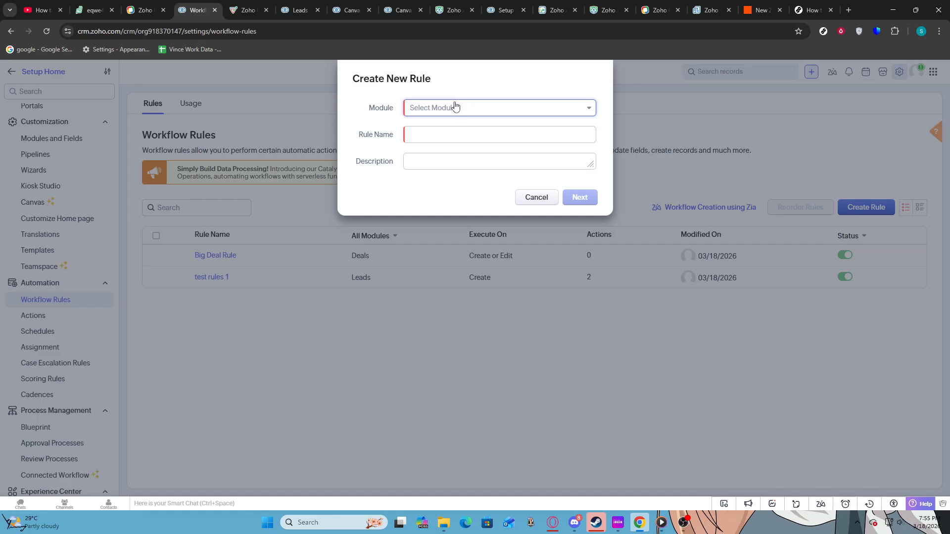
{"action": "left_click", "coordinate": [421, 109]}
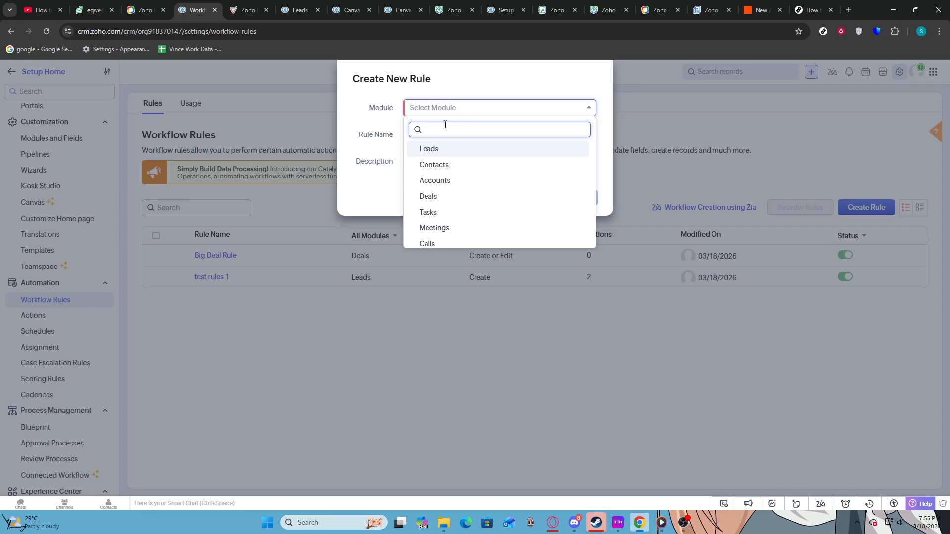
{"action": "left_click", "coordinate": [429, 150]}
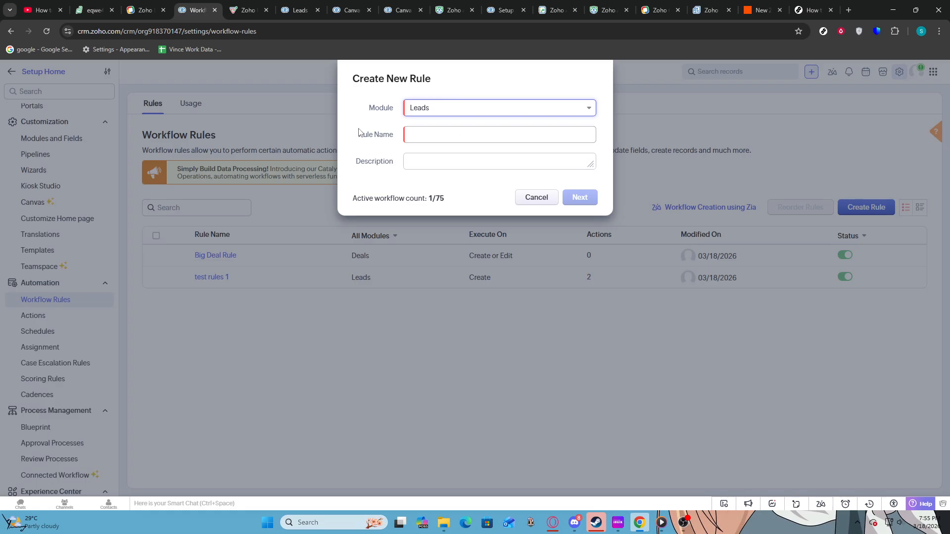
Step: Name the rule "rule test 2 email", describe it as "sample 1", and continue to the rule editor
{"action": "left_click_drag", "start_coordinate": [355, 137], "coordinate": [396, 138]}
{"action": "left_click", "coordinate": [420, 138]}
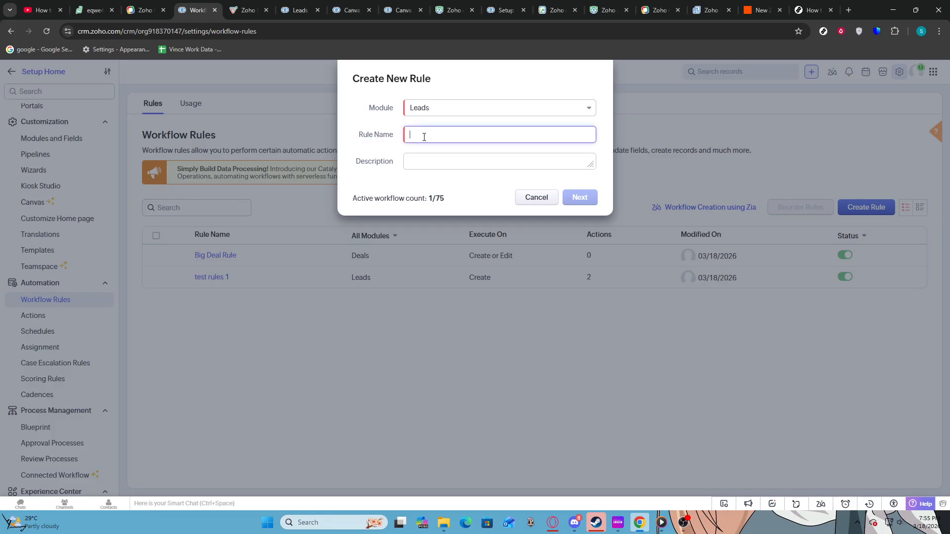
{"action": "type", "text": "rule test 2"}
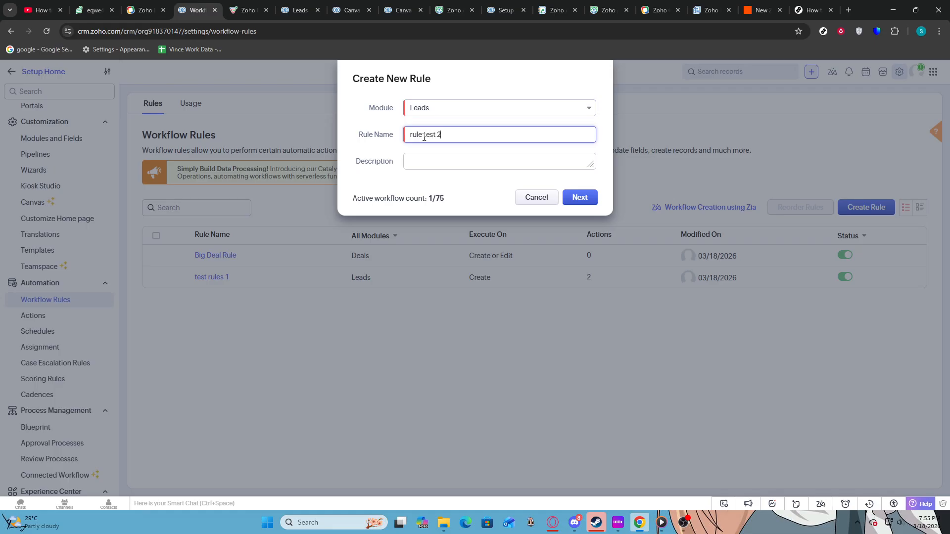
{"action": "type", "text": " email"}
{"action": "left_click", "coordinate": [440, 155]}
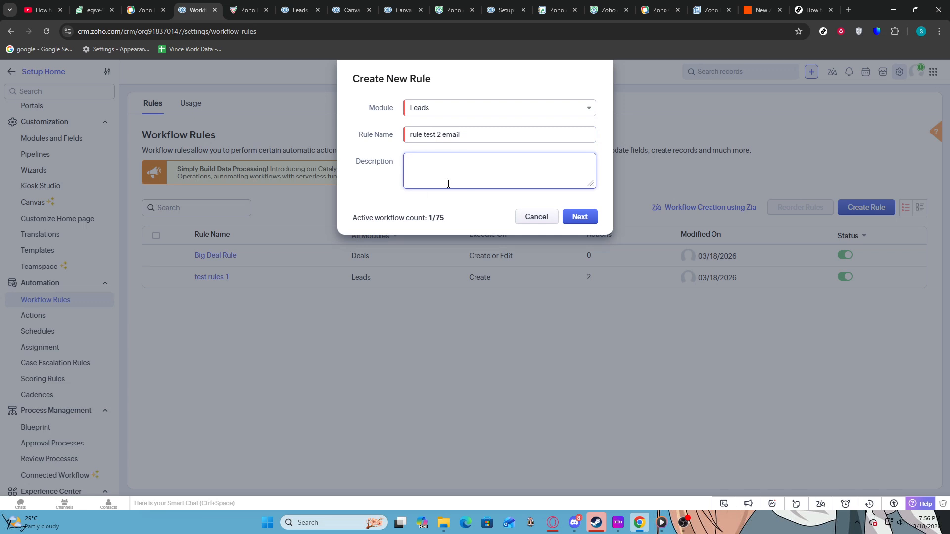
{"action": "type", "text": "sample 1"}
{"action": "left_click", "coordinate": [587, 214]}
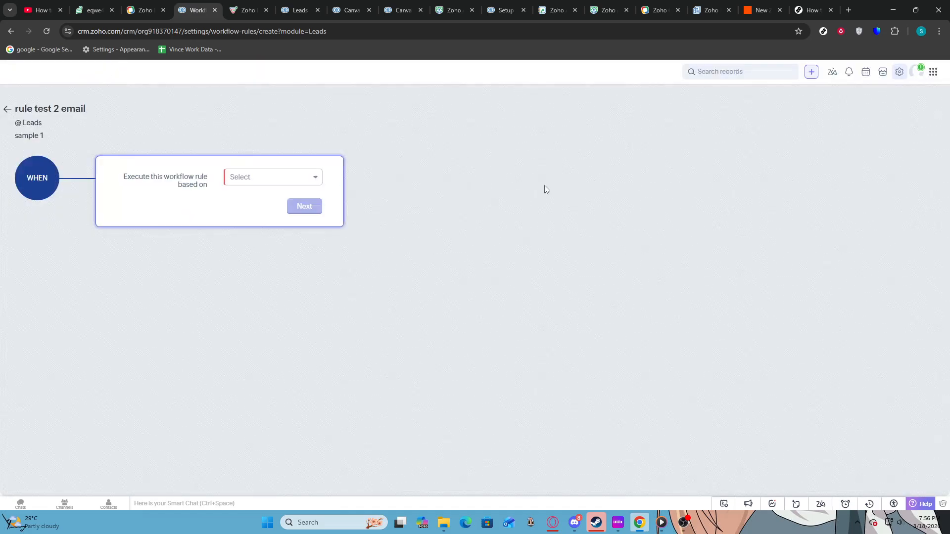
Step: Set the workflow rule to execute on the record action Create and confirm the trigger
{"action": "left_click", "coordinate": [278, 179]}
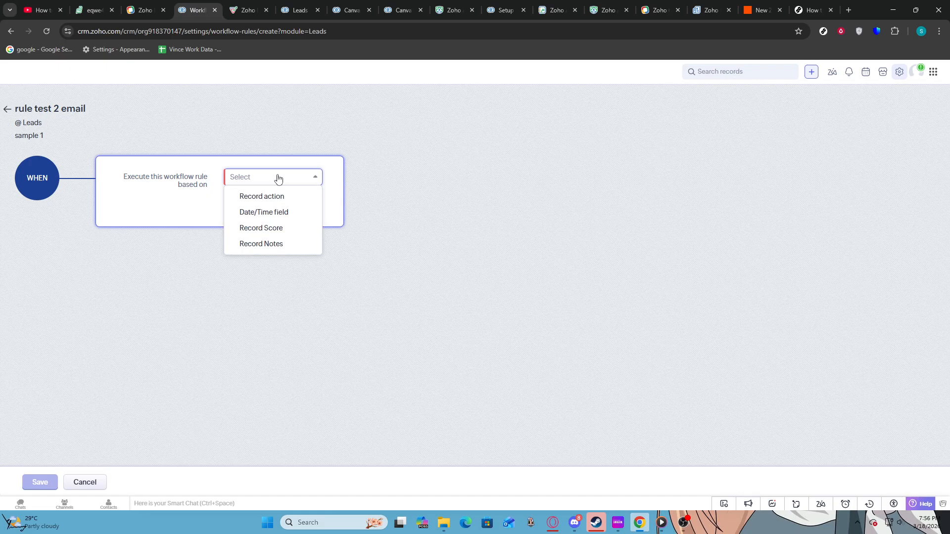
{"action": "left_click", "coordinate": [282, 174]}
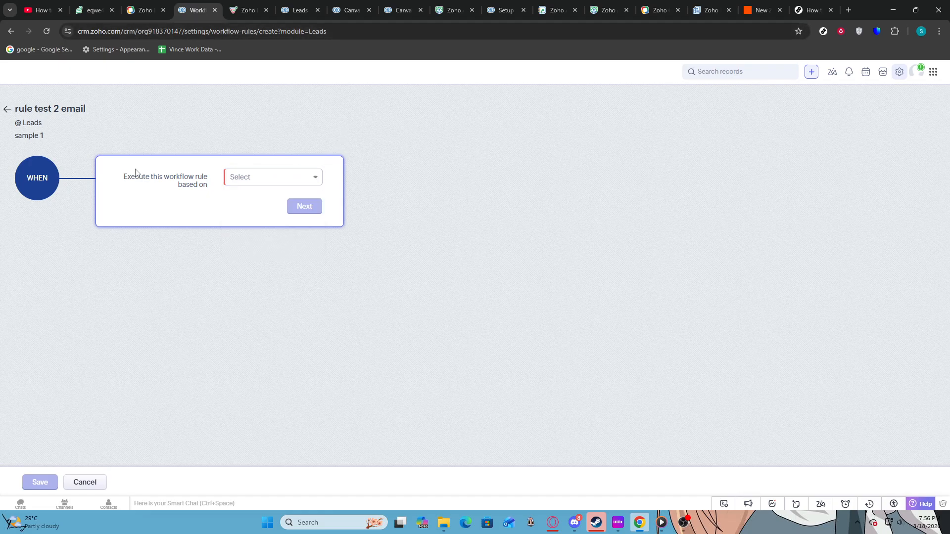
{"action": "left_click_drag", "start_coordinate": [124, 178], "coordinate": [203, 193]}
{"action": "left_click", "coordinate": [221, 192]}
{"action": "left_click", "coordinate": [318, 185]}
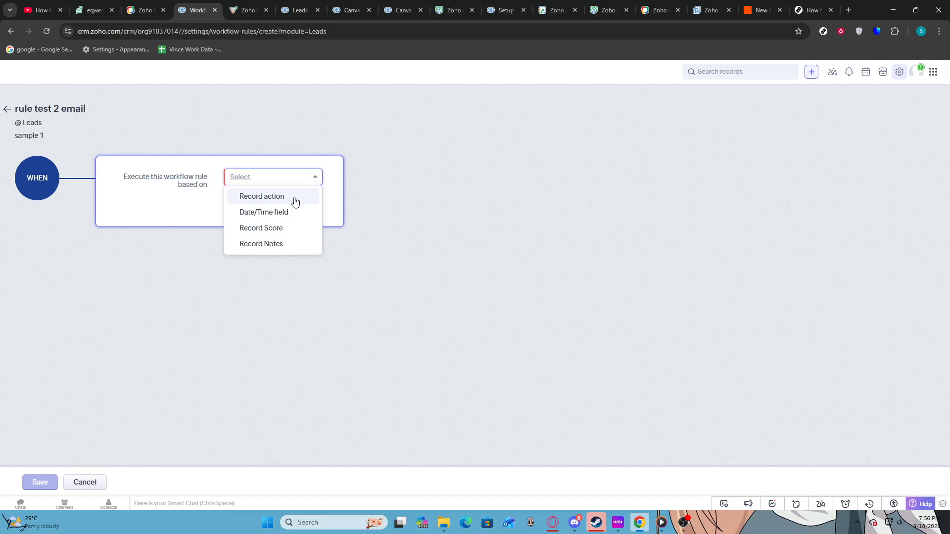
{"action": "left_click", "coordinate": [295, 200]}
{"action": "left_click", "coordinate": [271, 207]}
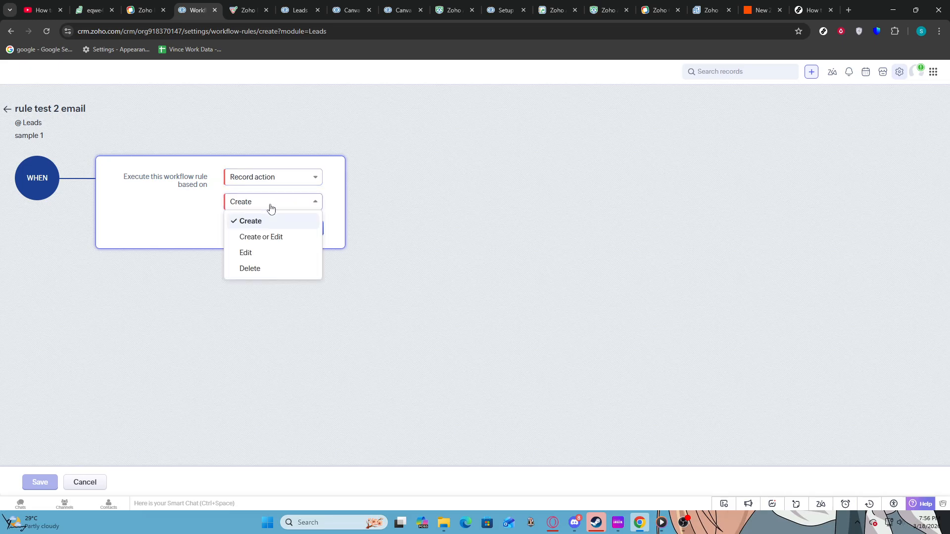
{"action": "left_click", "coordinate": [260, 221]}
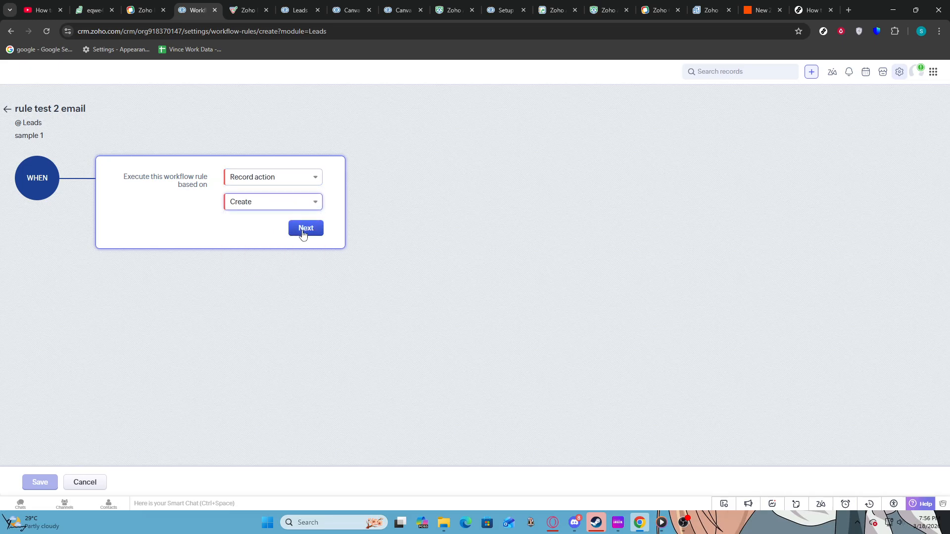
{"action": "left_click", "coordinate": [300, 204]}
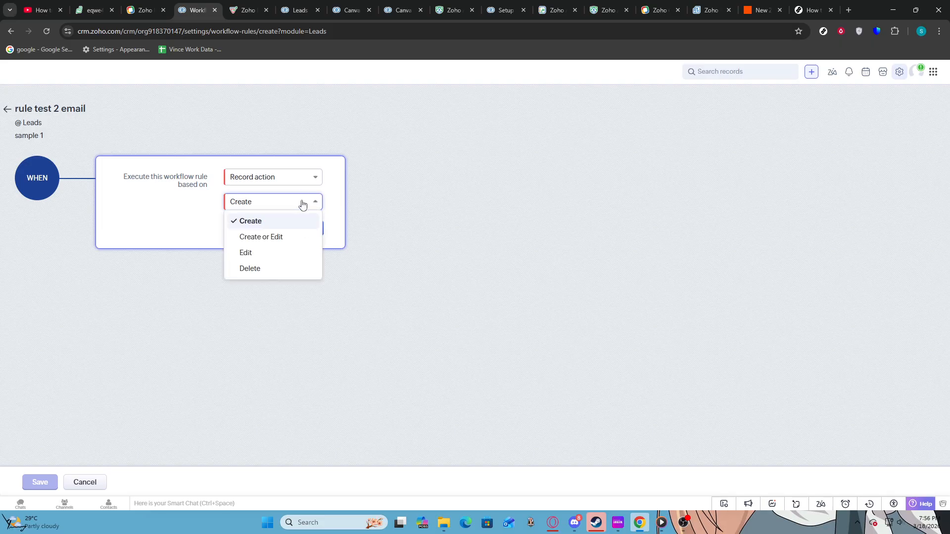
{"action": "left_click", "coordinate": [301, 204]}
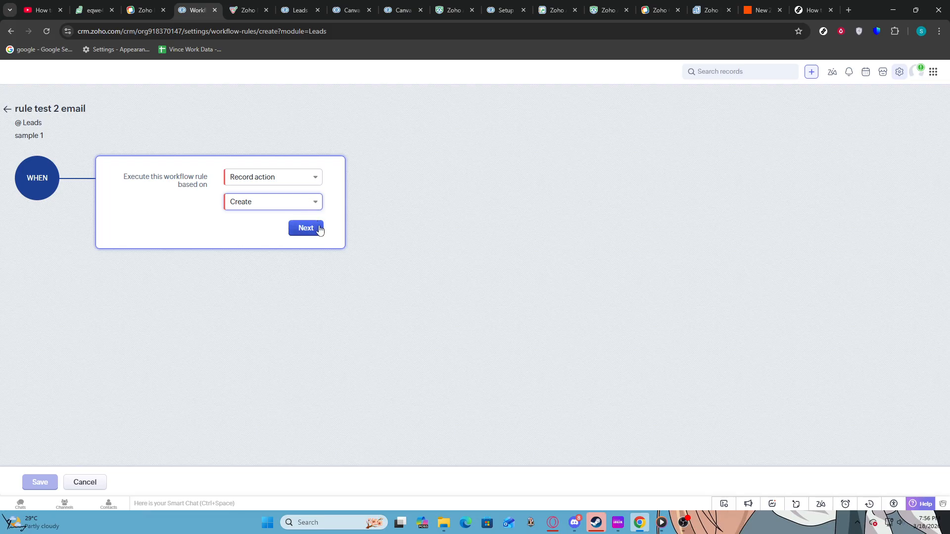
{"action": "left_click", "coordinate": [305, 229]}
{"action": "left_click", "coordinate": [175, 276]}
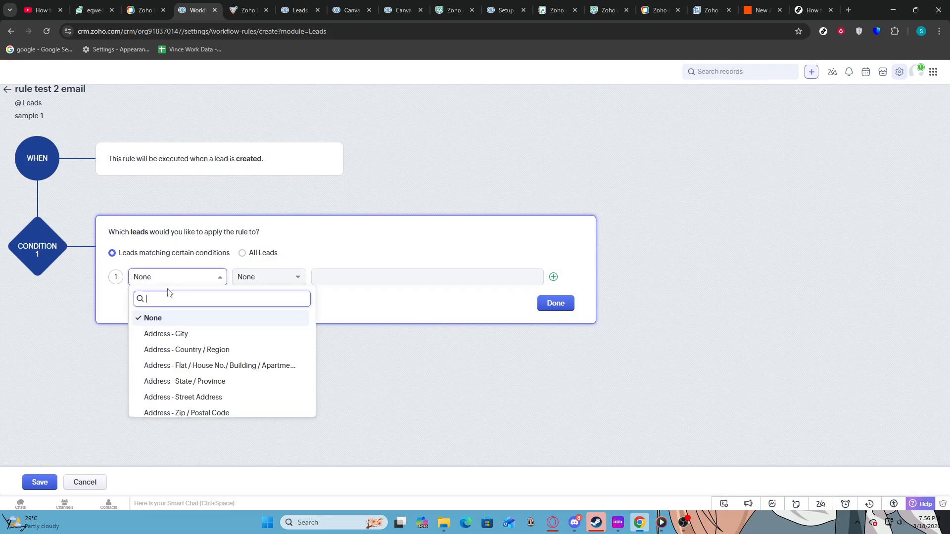
{"action": "type", "text": "email"}
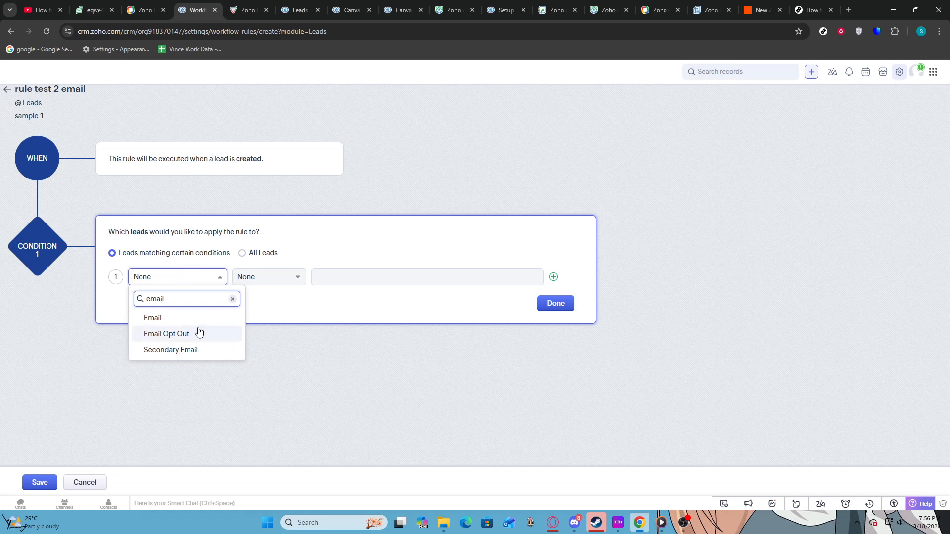
{"action": "left_click", "coordinate": [153, 320]}
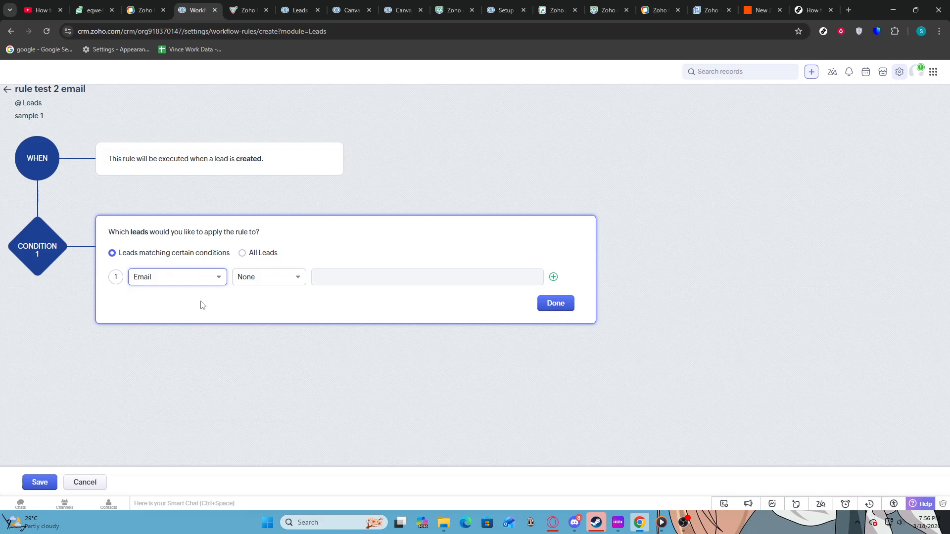
{"action": "left_click", "coordinate": [268, 279]}
{"action": "left_click", "coordinate": [260, 311]}
{"action": "left_click", "coordinate": [357, 279]}
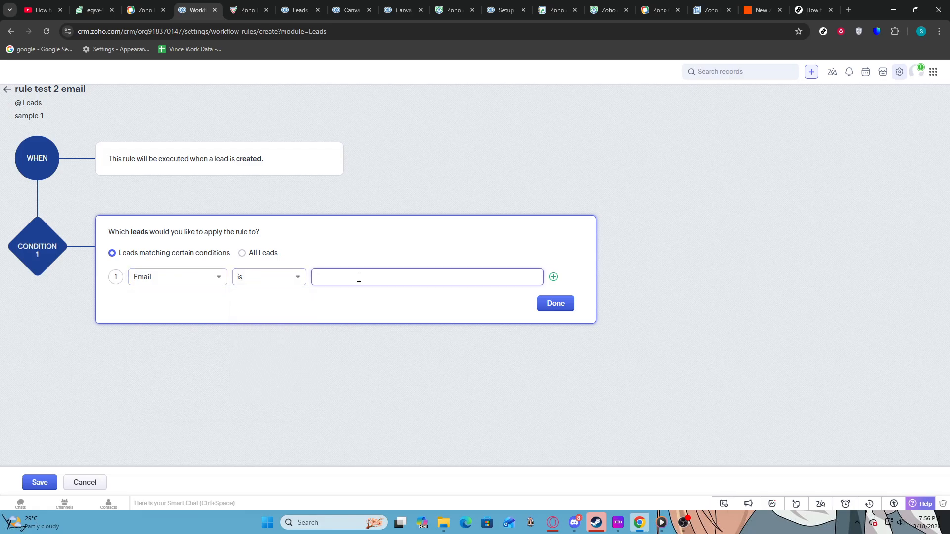
{"action": "type", "text": "@gmail.com"}
{"action": "left_click", "coordinate": [567, 313]}
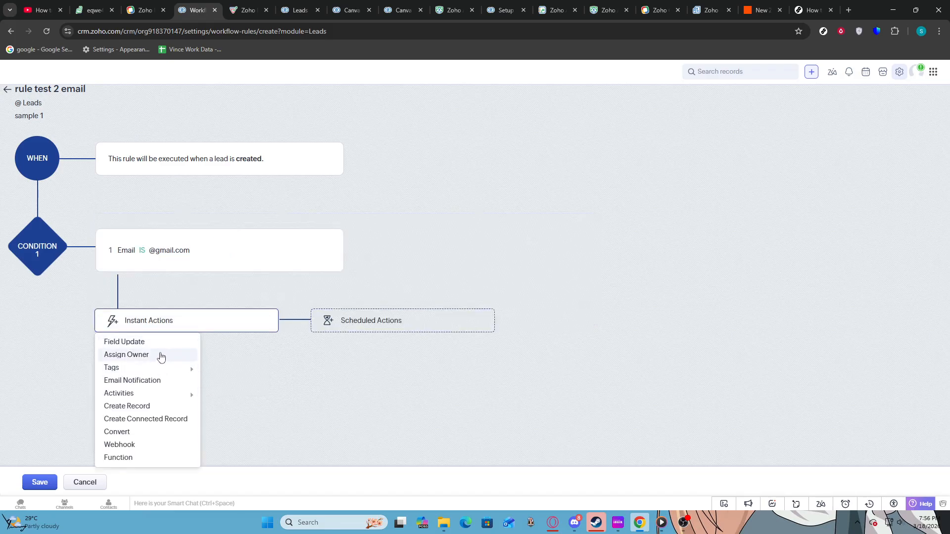
Step: Add an instant Assign Task action to Condition 1 and associate the existing Recontact task
{"action": "mouse_move", "coordinate": [153, 392]}
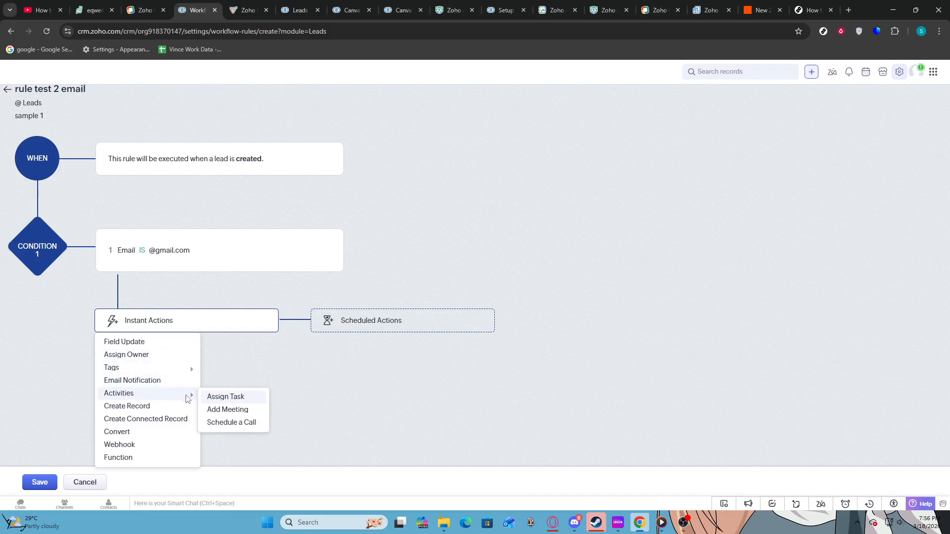
{"action": "left_click", "coordinate": [208, 397]}
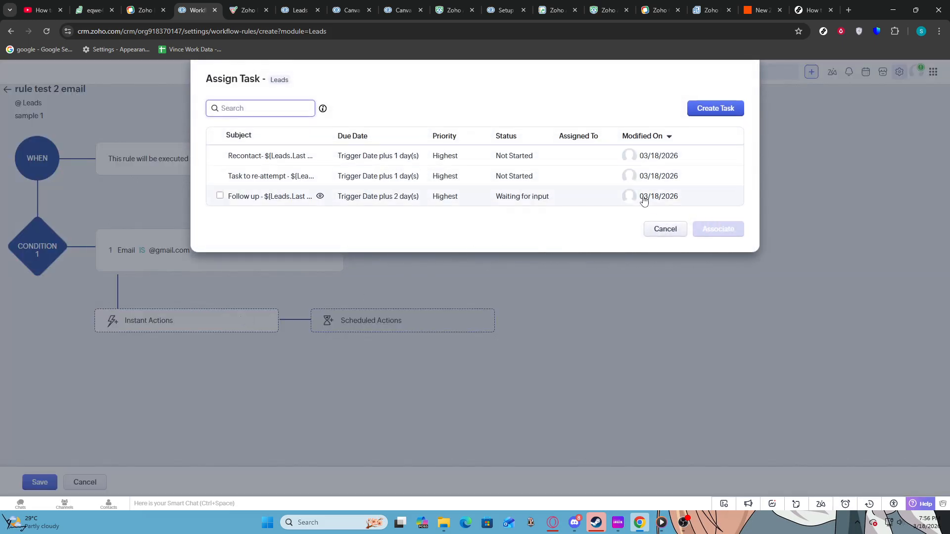
{"action": "left_click", "coordinate": [219, 157]}
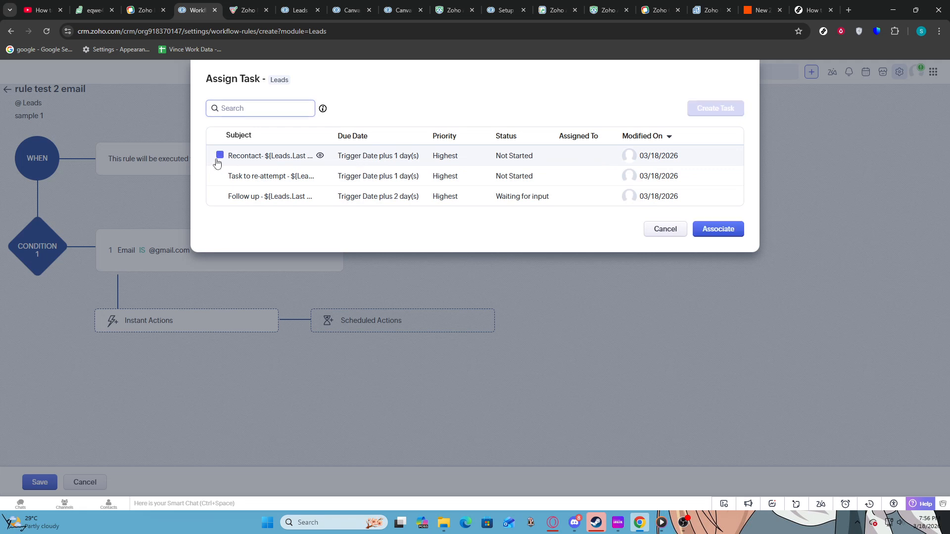
{"action": "left_click", "coordinate": [706, 235]}
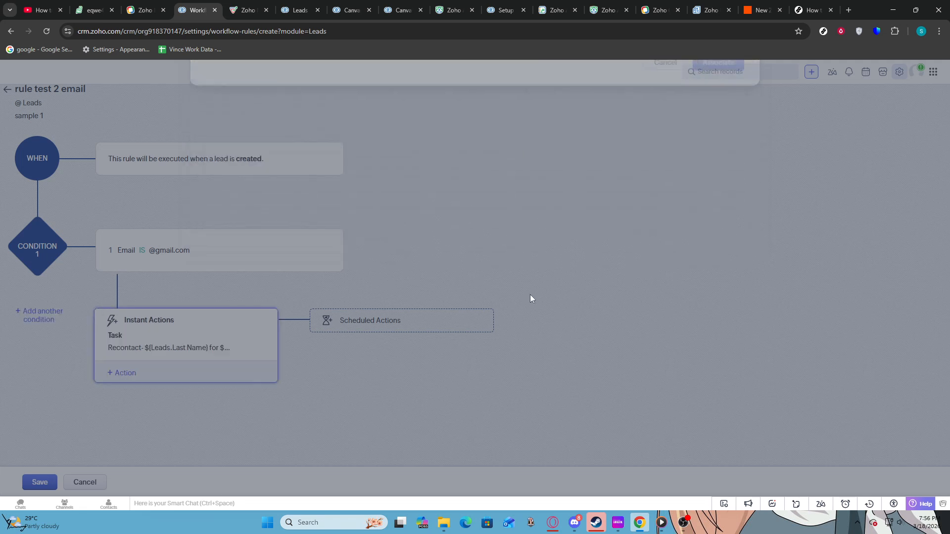
Step: Add a scheduled actions block to Condition 1 that executes 1 hour after the rule trigger time
{"action": "left_click", "coordinate": [348, 324]}
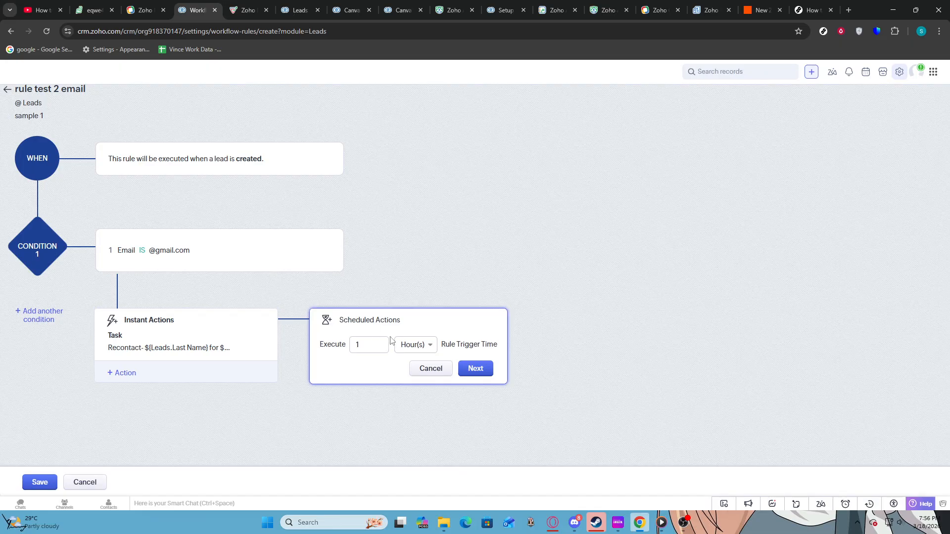
{"action": "left_click", "coordinate": [476, 369]}
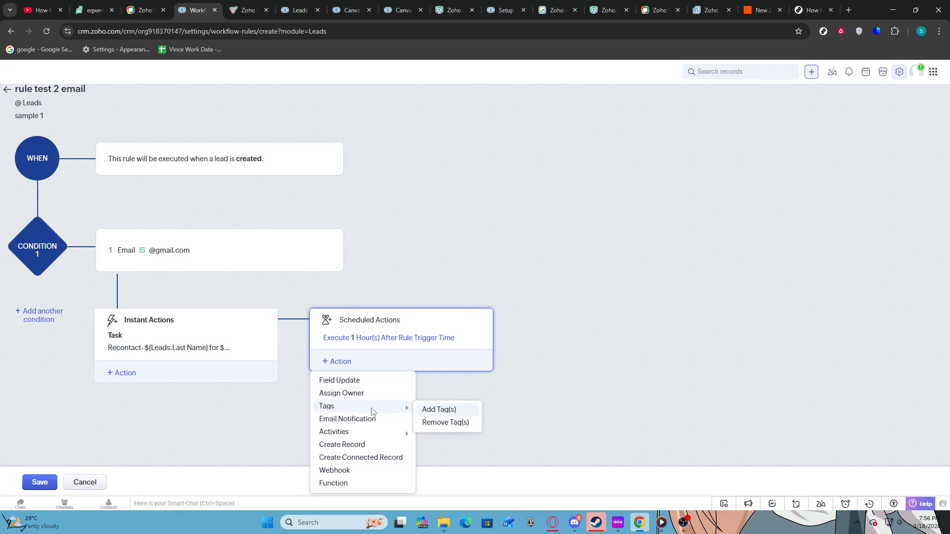
{"action": "left_click", "coordinate": [383, 412]}
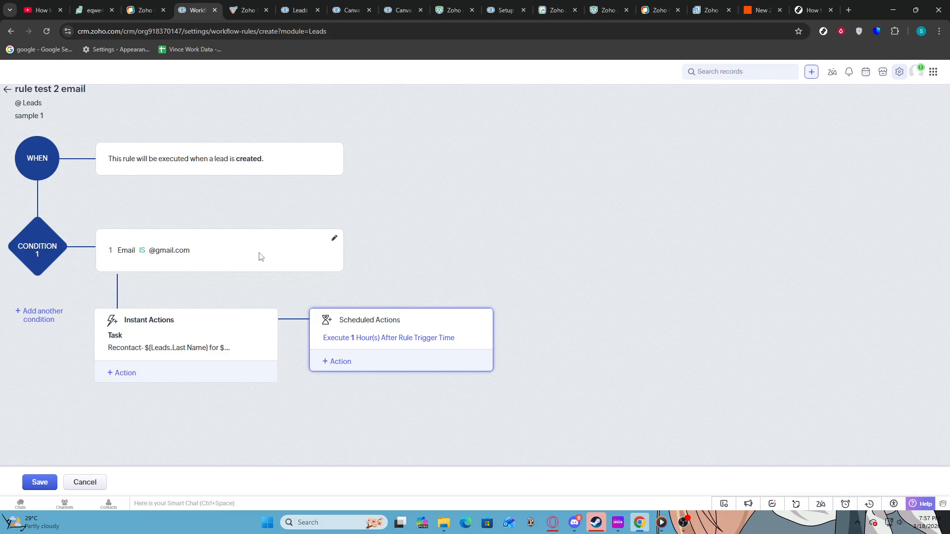
Step: Review Condition 1's Email criterion, including its matching options and the comparison operators it offers
{"action": "left_click", "coordinate": [335, 239]}
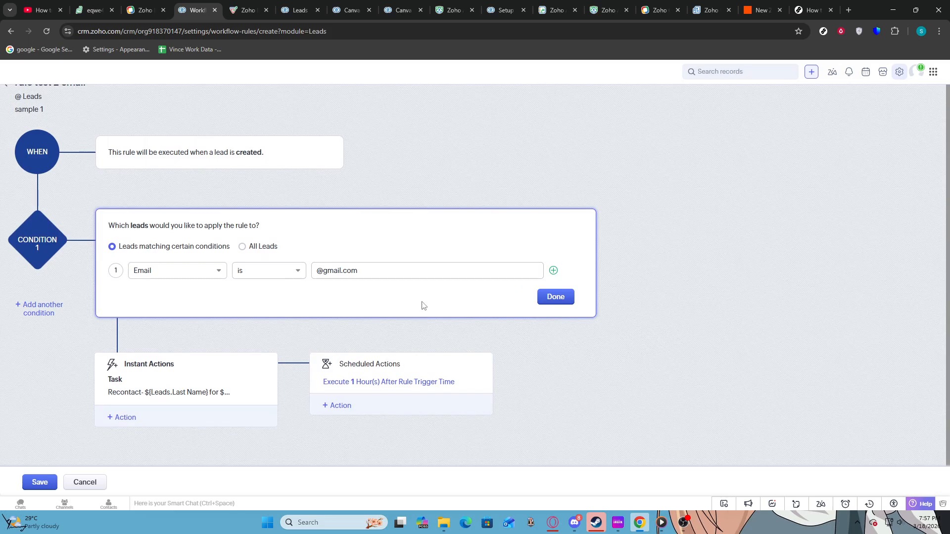
{"action": "left_click", "coordinate": [564, 301]}
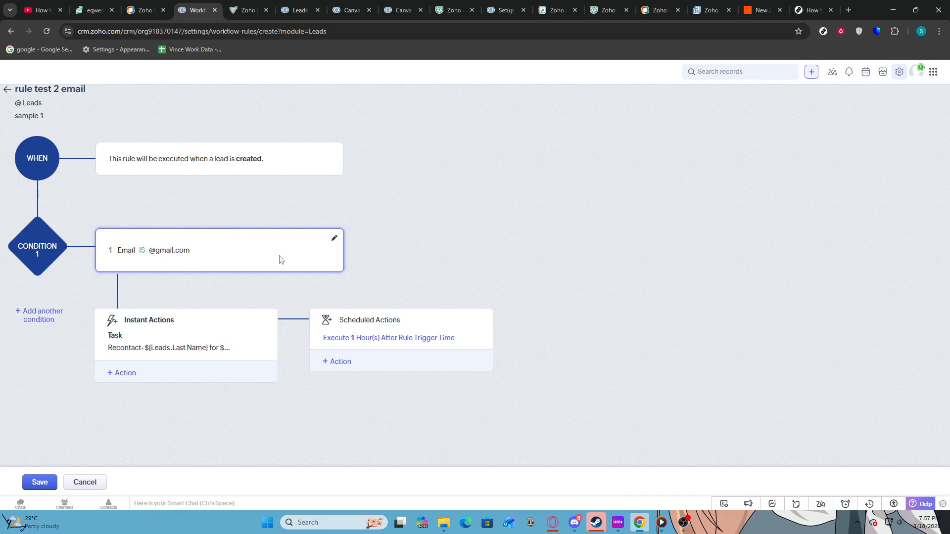
{"action": "left_click", "coordinate": [334, 238]}
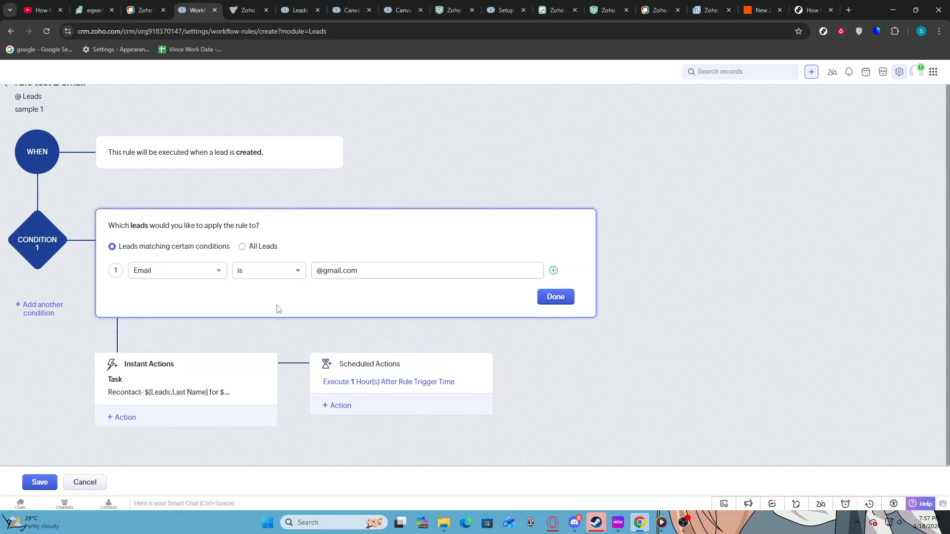
{"action": "left_click", "coordinate": [556, 301]}
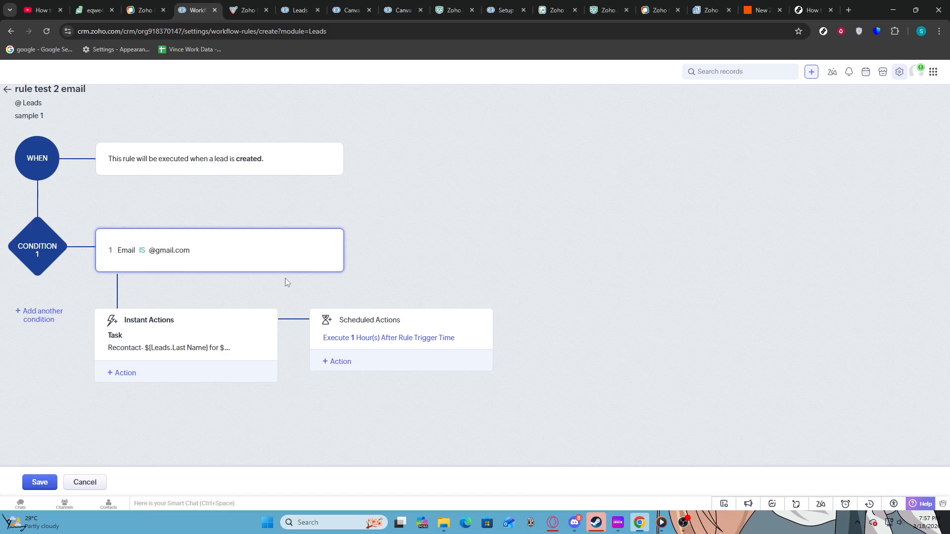
{"action": "left_click", "coordinate": [334, 239]}
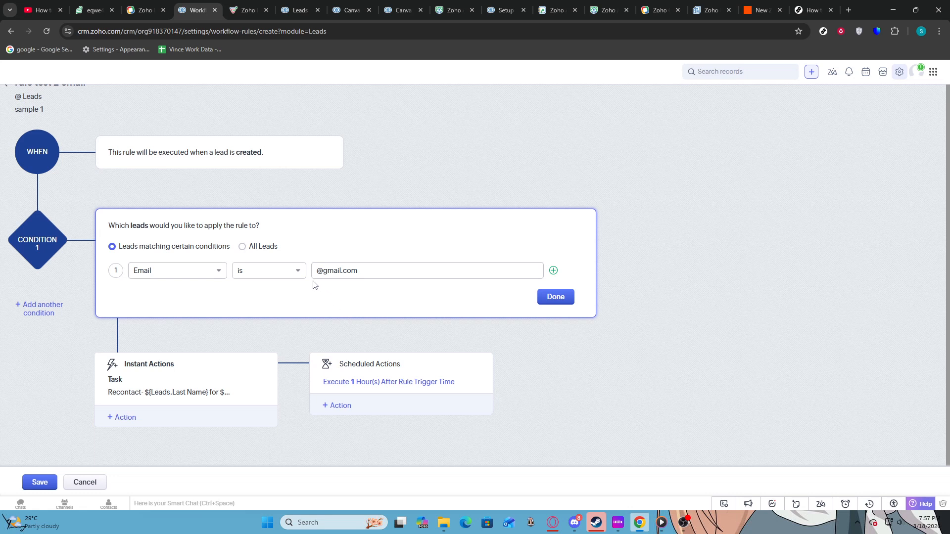
{"action": "left_click", "coordinate": [287, 275]}
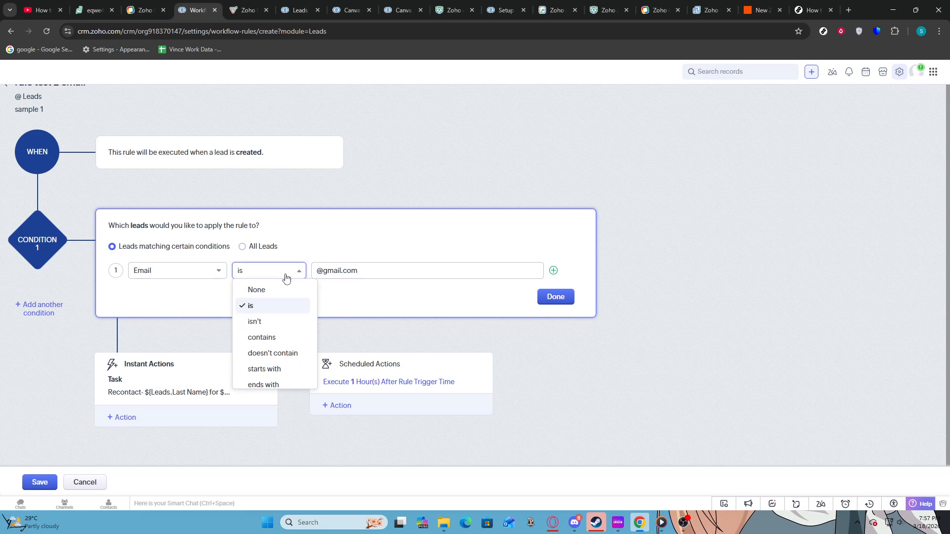
{"action": "left_click", "coordinate": [276, 313]}
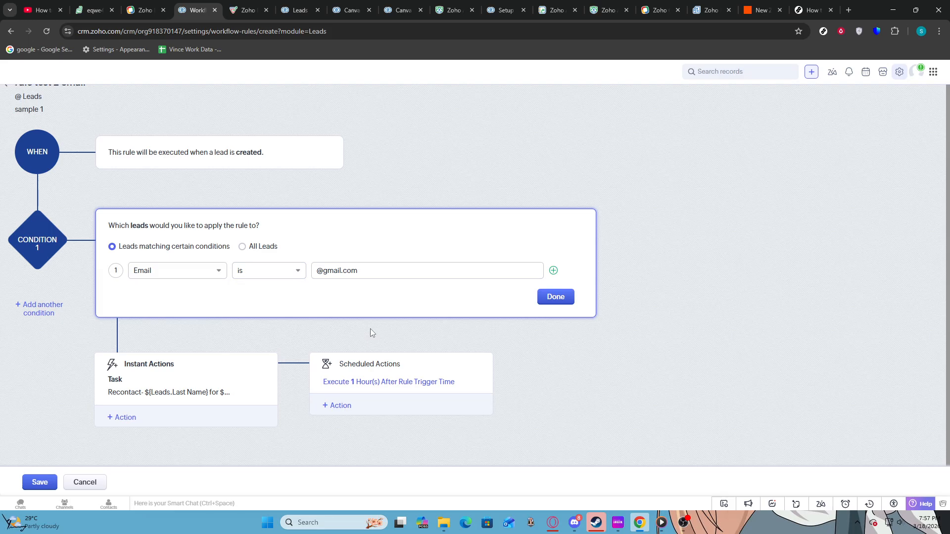
{"action": "left_click", "coordinate": [555, 297]}
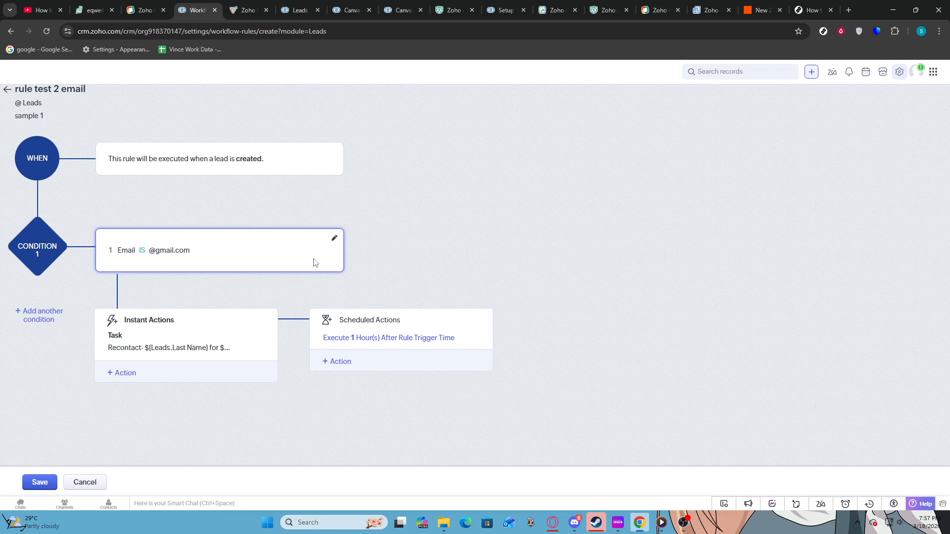
{"action": "left_click", "coordinate": [334, 238]}
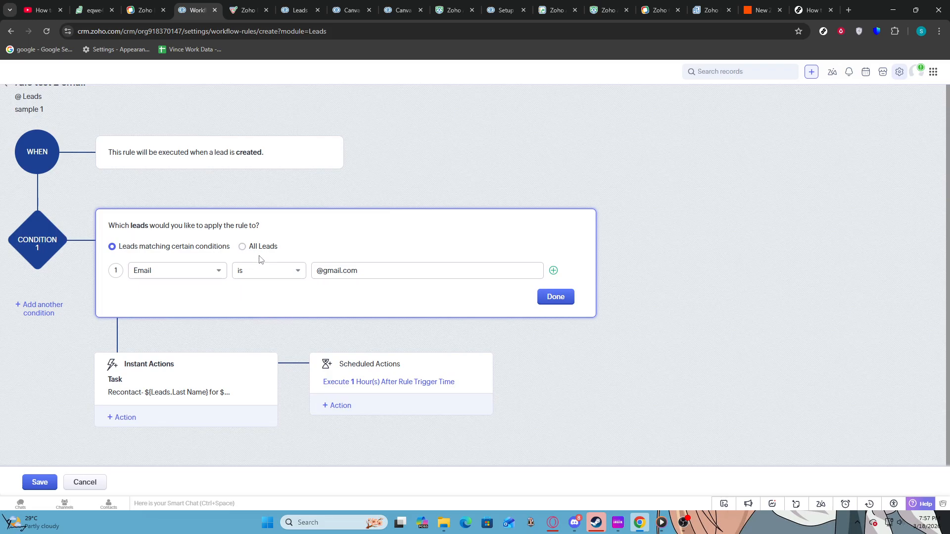
{"action": "left_click", "coordinate": [560, 303]}
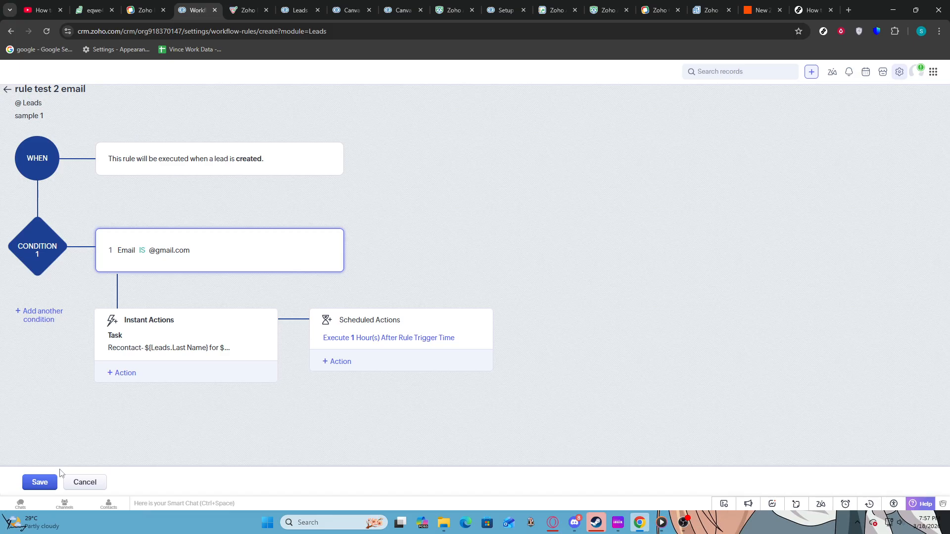
Step: Try to save the workflow rule
{"action": "left_click", "coordinate": [40, 483]}
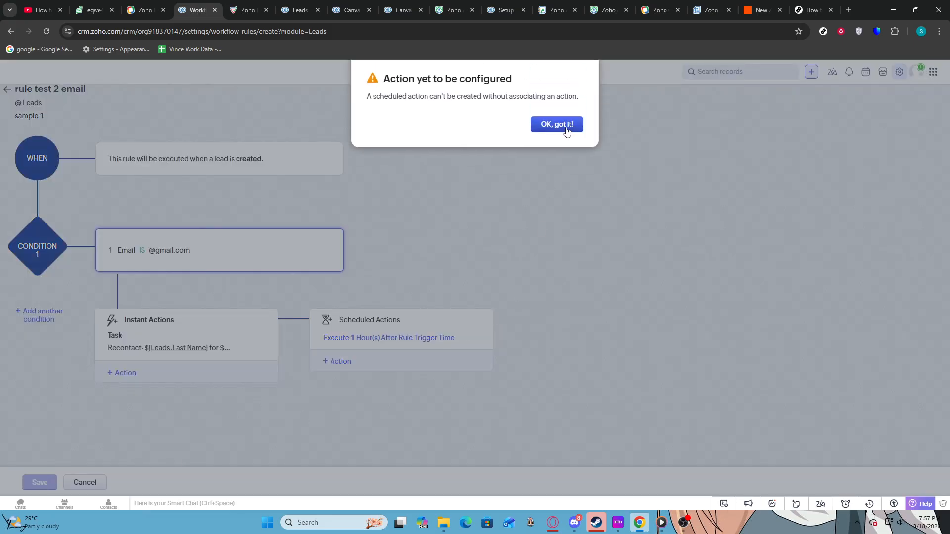
{"action": "left_click", "coordinate": [562, 130]}
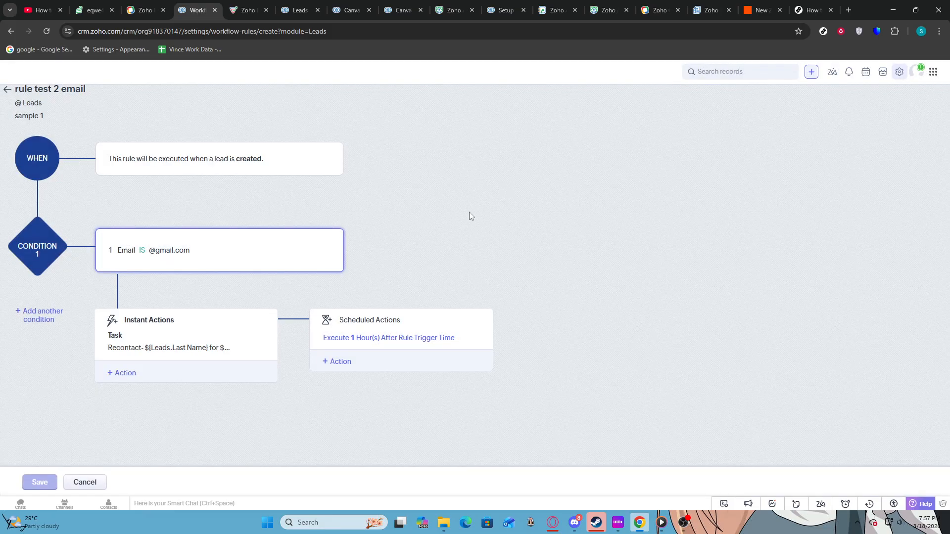
Step: Start adding an Assign Owner action to the instant actions of Condition 1
{"action": "left_click", "coordinate": [144, 377]}
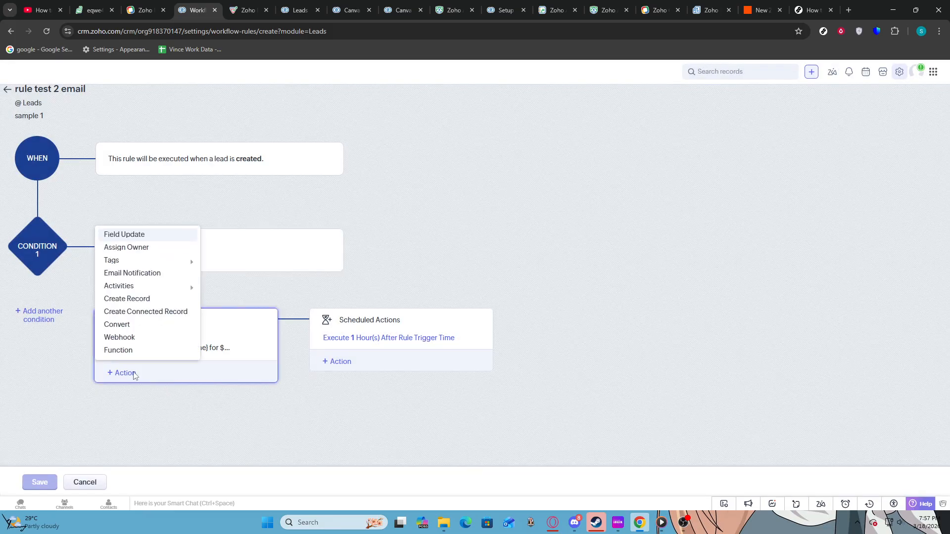
{"action": "left_click", "coordinate": [141, 262]}
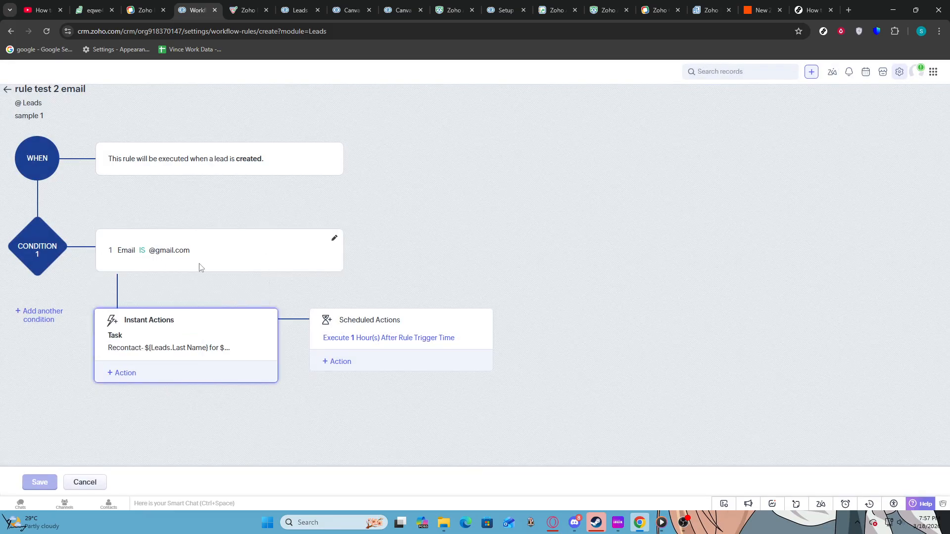
{"action": "left_click", "coordinate": [122, 379]}
{"action": "left_click", "coordinate": [156, 245]}
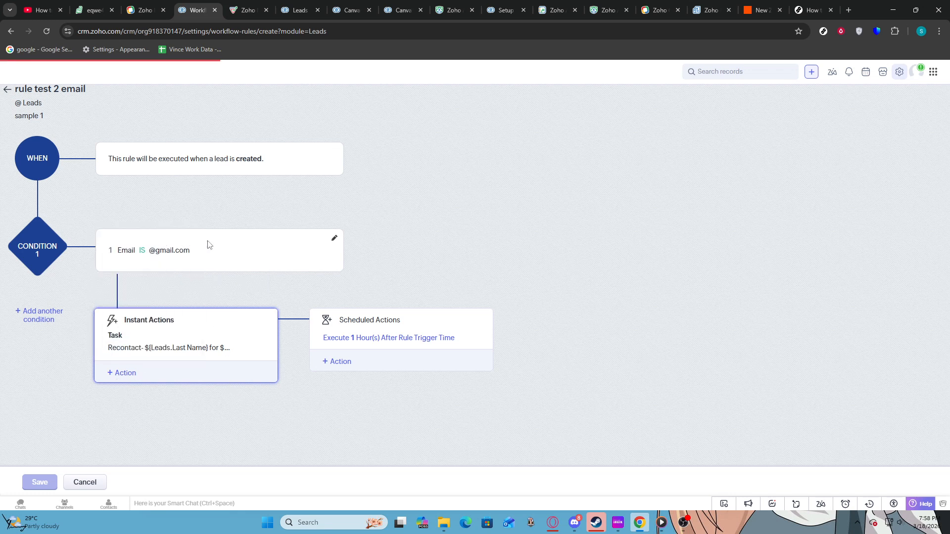